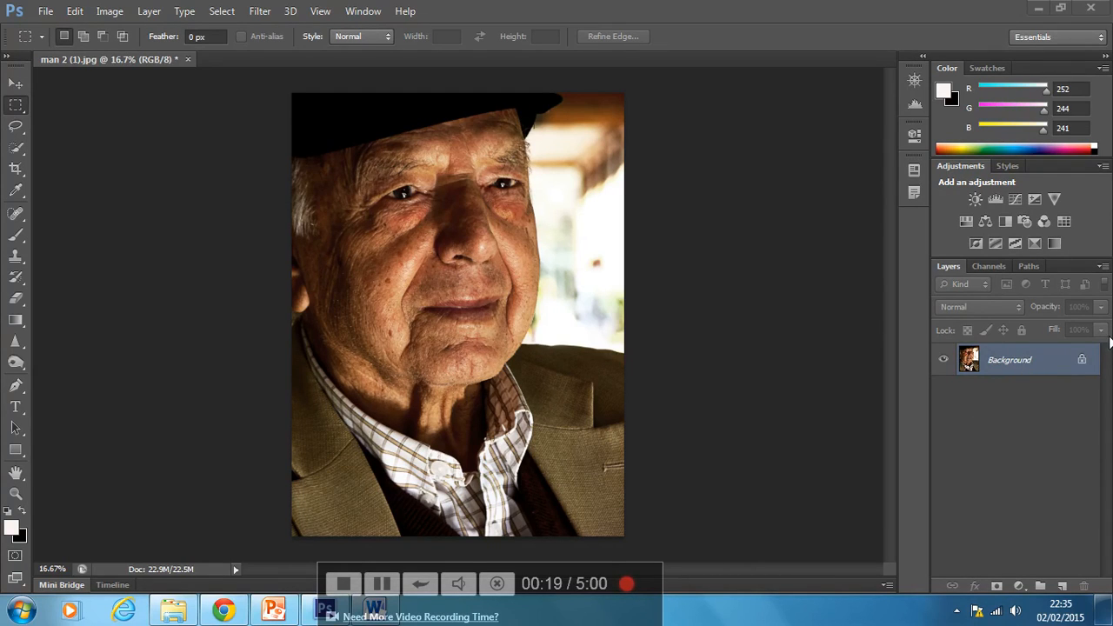
# - Add a Gradient Map adjustment layer and set its gradient to the Black, White preset
pyautogui.click(1055, 242)
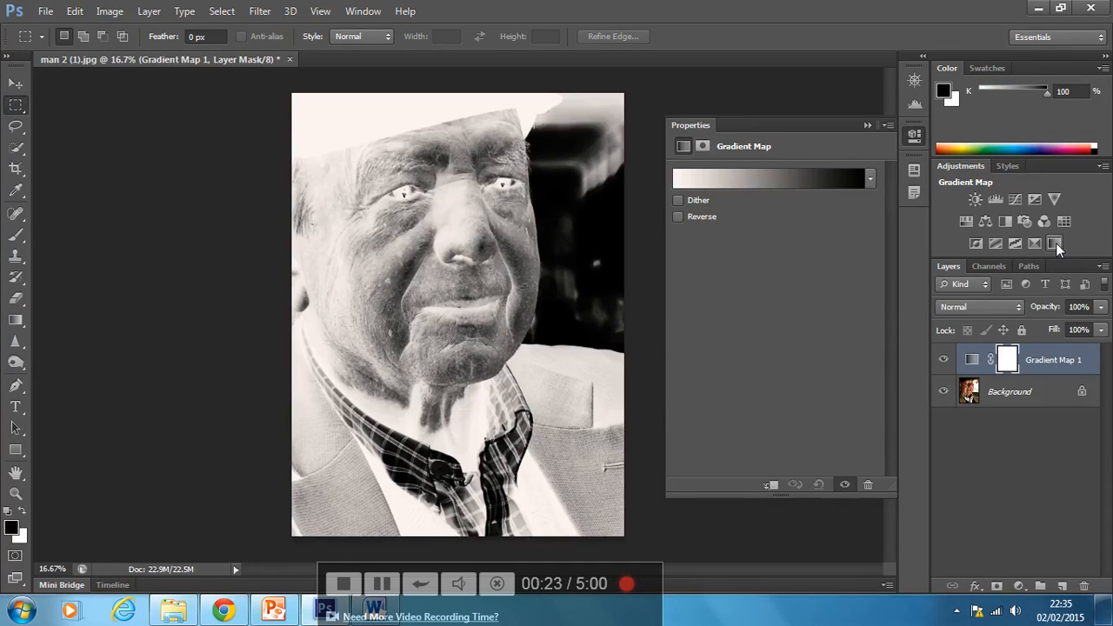
pyautogui.click(719, 177)
pyautogui.click(800, 160)
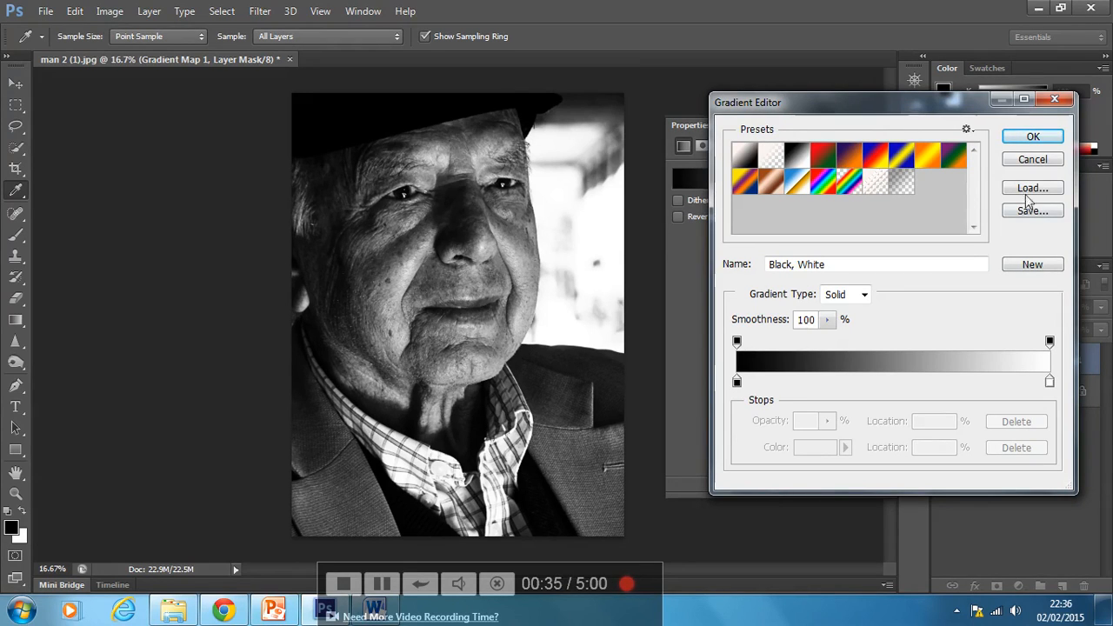
pyautogui.click(1031, 139)
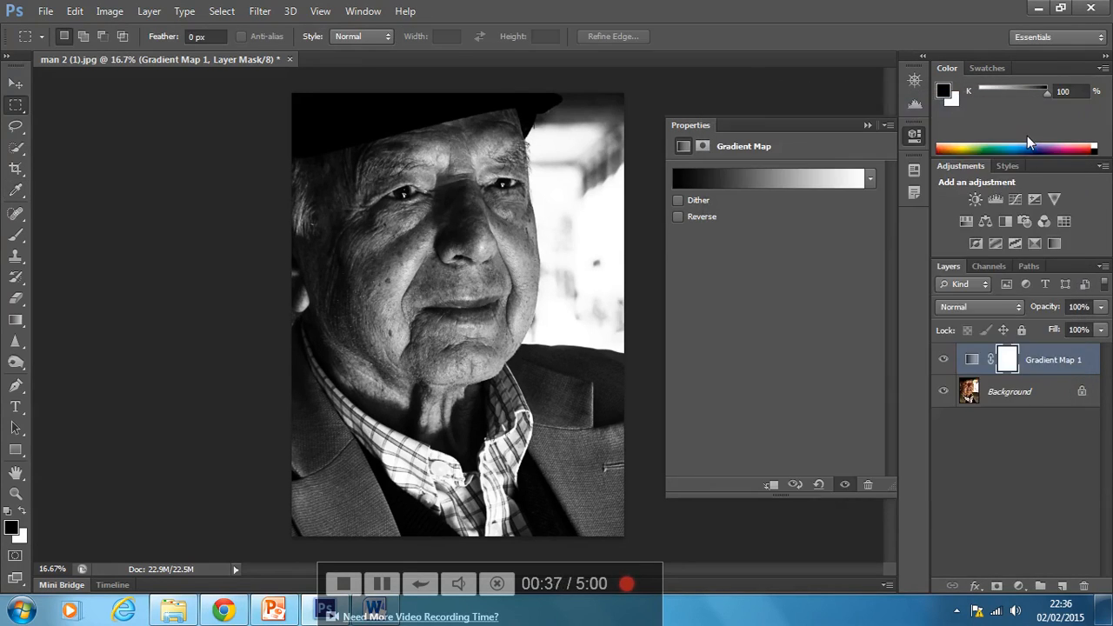
# - Add a Curves adjustment layer and place a shadow point on the curve with input 80 and output 65
pyautogui.click(1014, 200)
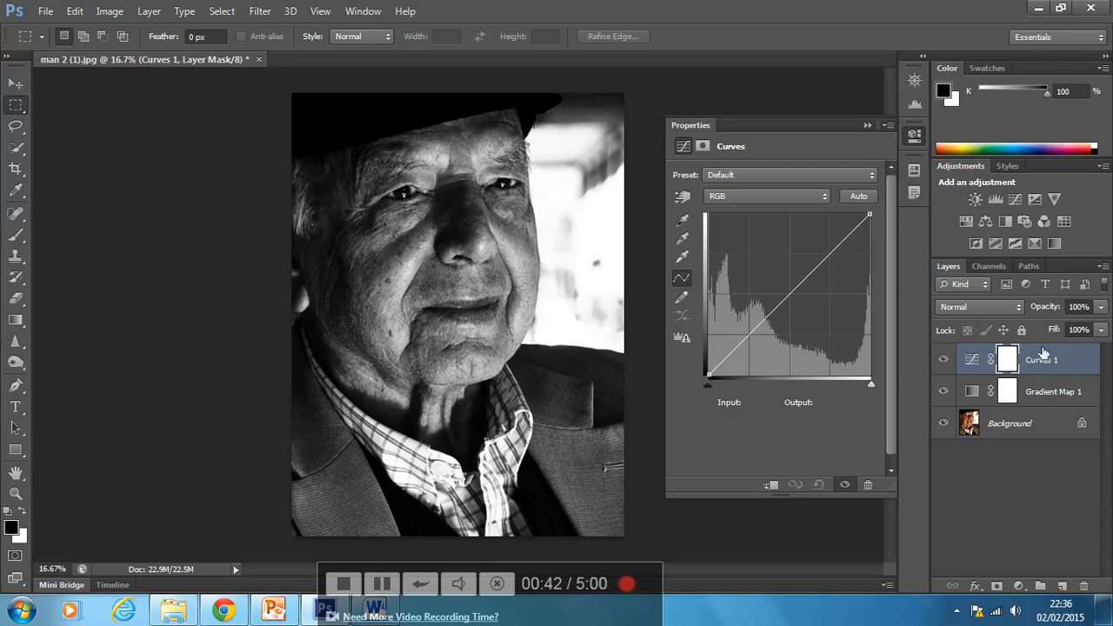
pyautogui.click(768, 330)
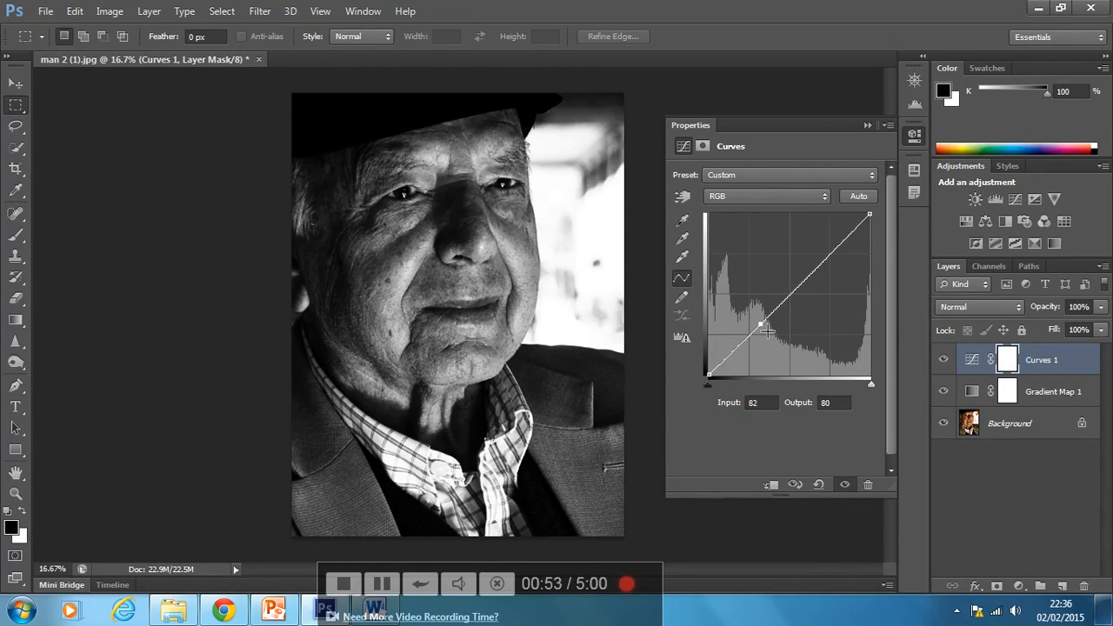
pyautogui.click(843, 403)
pyautogui.write('65')
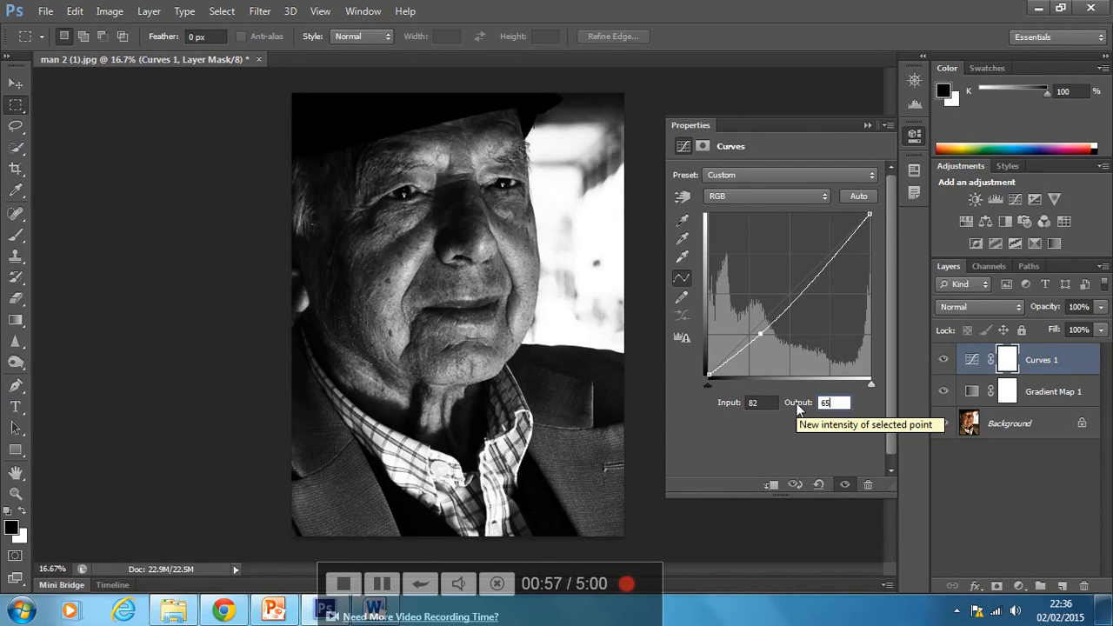
pyautogui.click(753, 402)
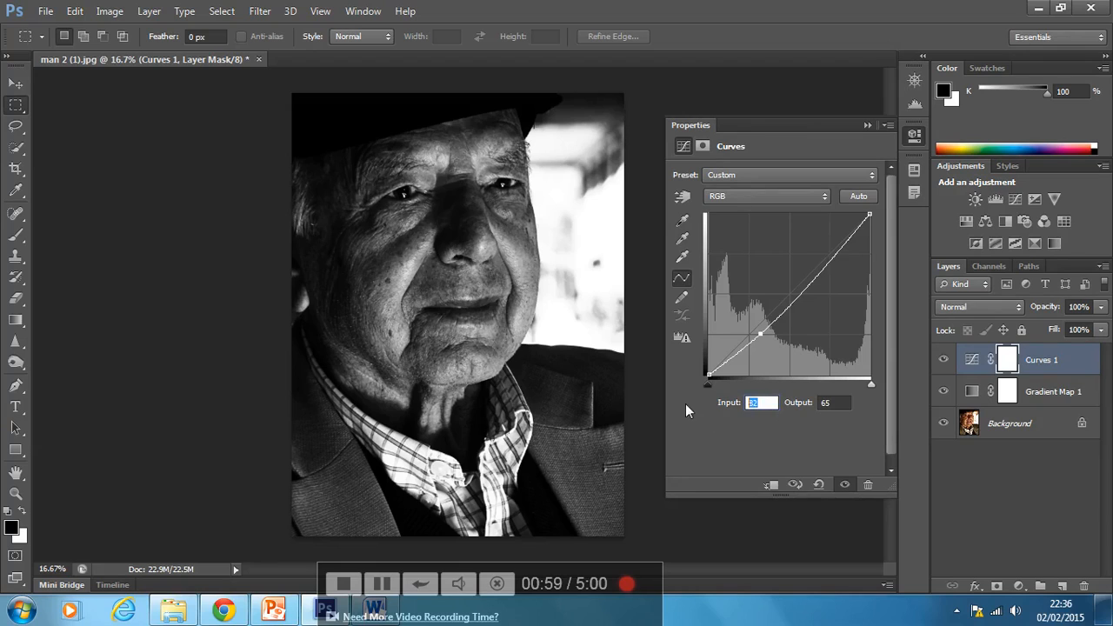
pyautogui.write('80')
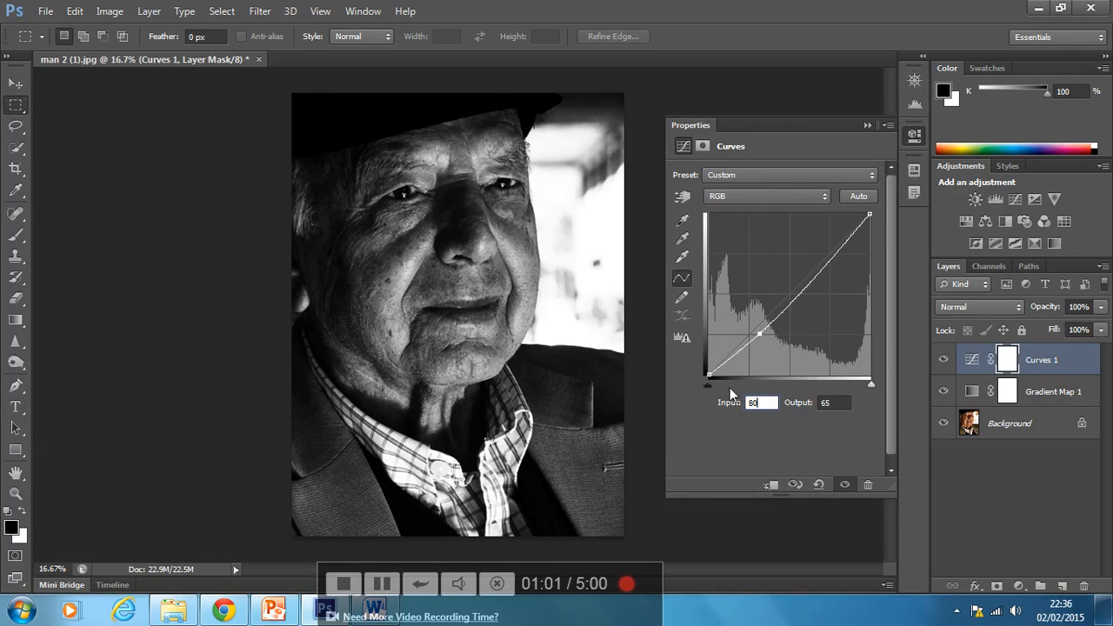
# - Add a highlight point to the curve with input 160 and output 170, and adjust the Curves layer's opacity
pyautogui.click(820, 283)
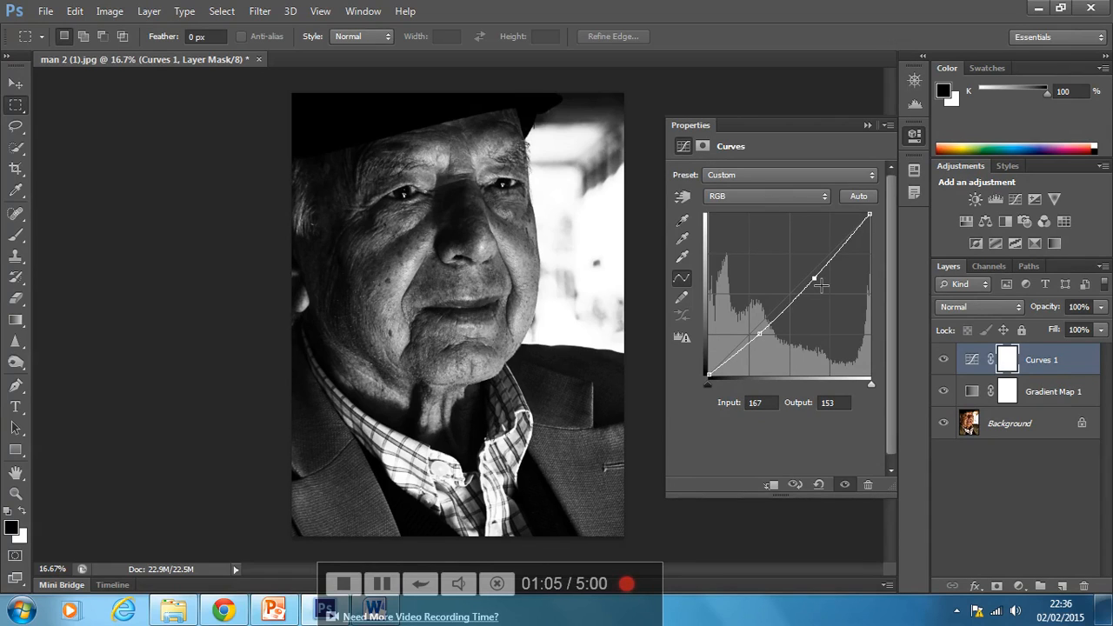
pyautogui.click(763, 404)
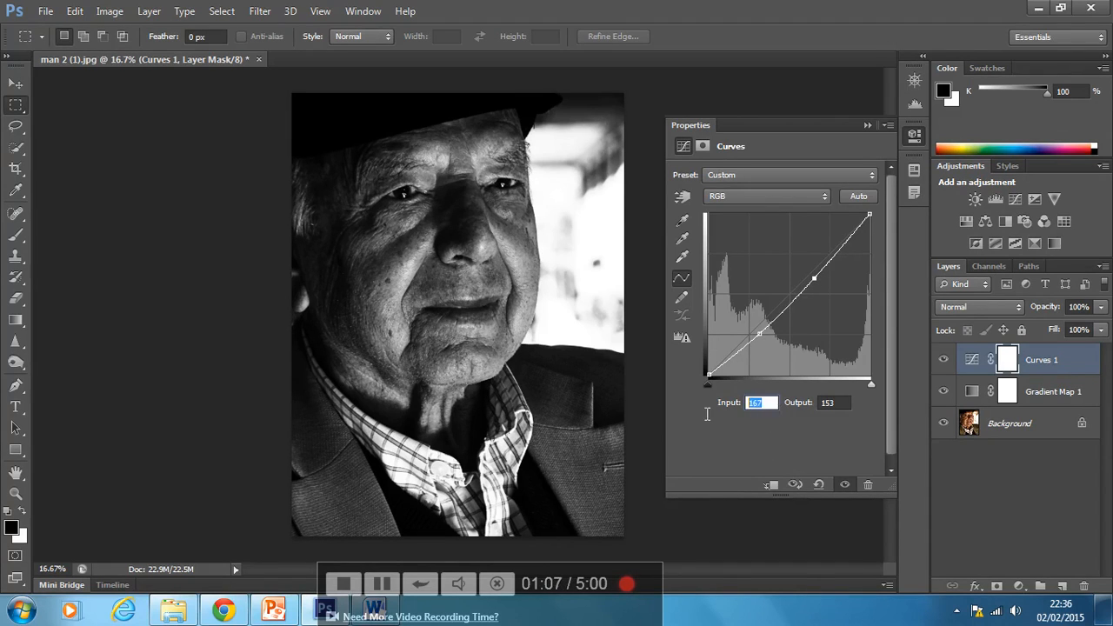
pyautogui.write('160')
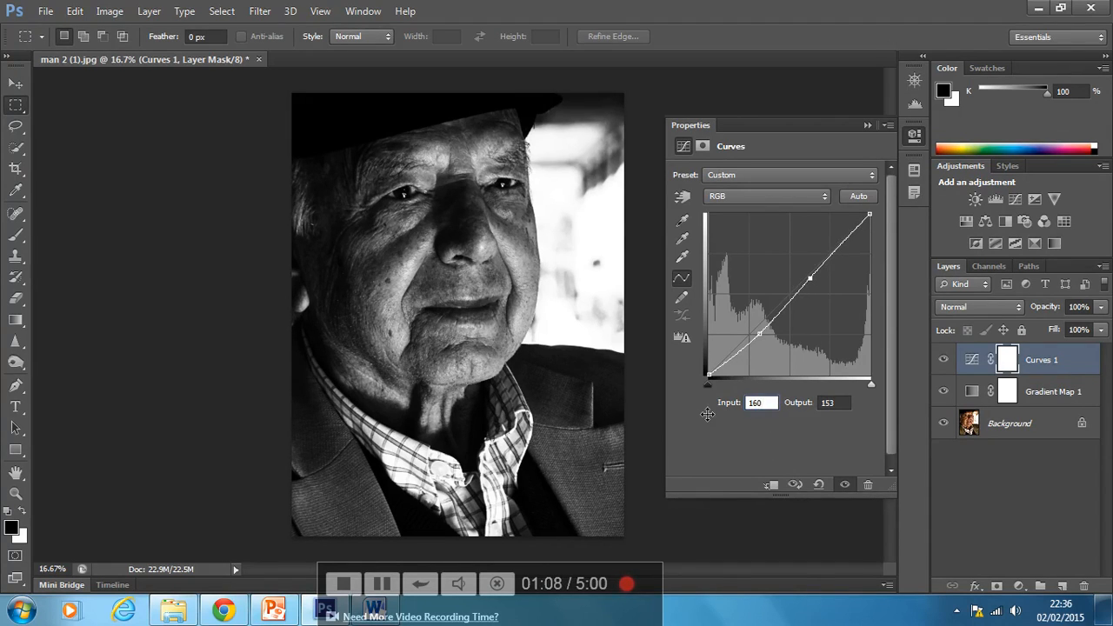
pyautogui.click(828, 404)
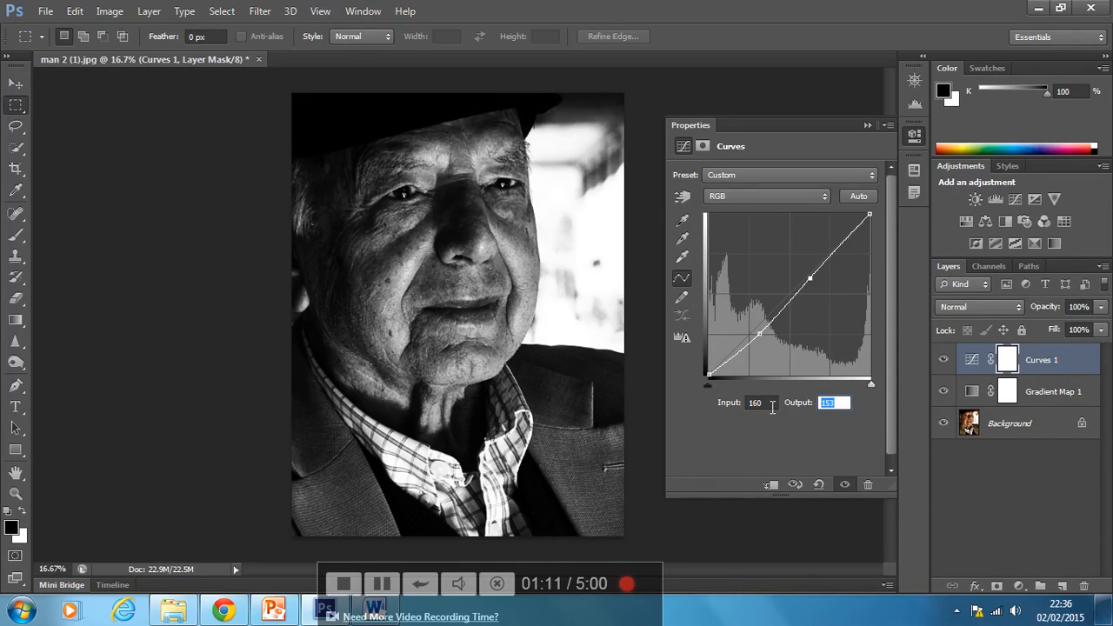
pyautogui.write('170')
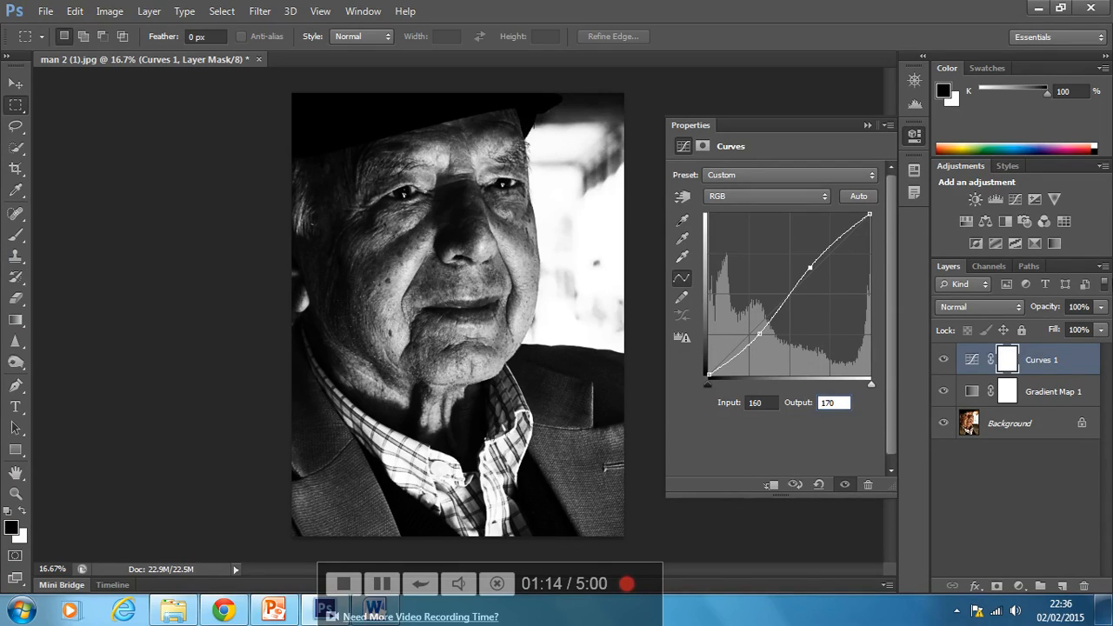
pyautogui.click(1100, 309)
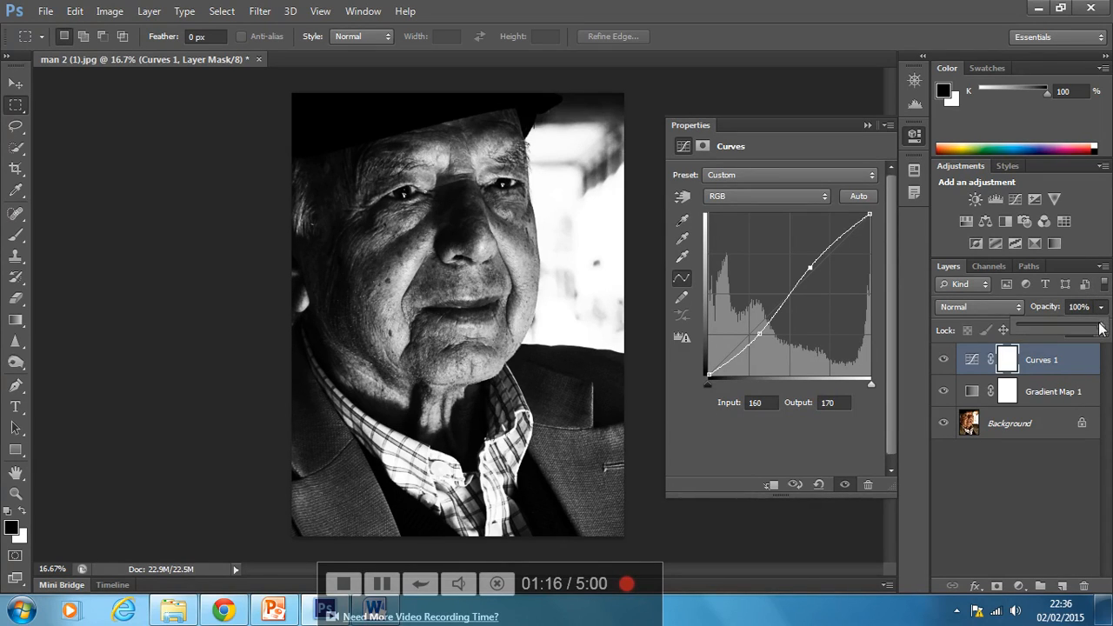
pyautogui.moveTo(1101, 326); pyautogui.dragTo(1080, 330)
# - Create a new layer above the adjustments and fill it using Apply Image from the merged RGB image, Multiply blending at 100% opacity
pyautogui.click(1064, 587)
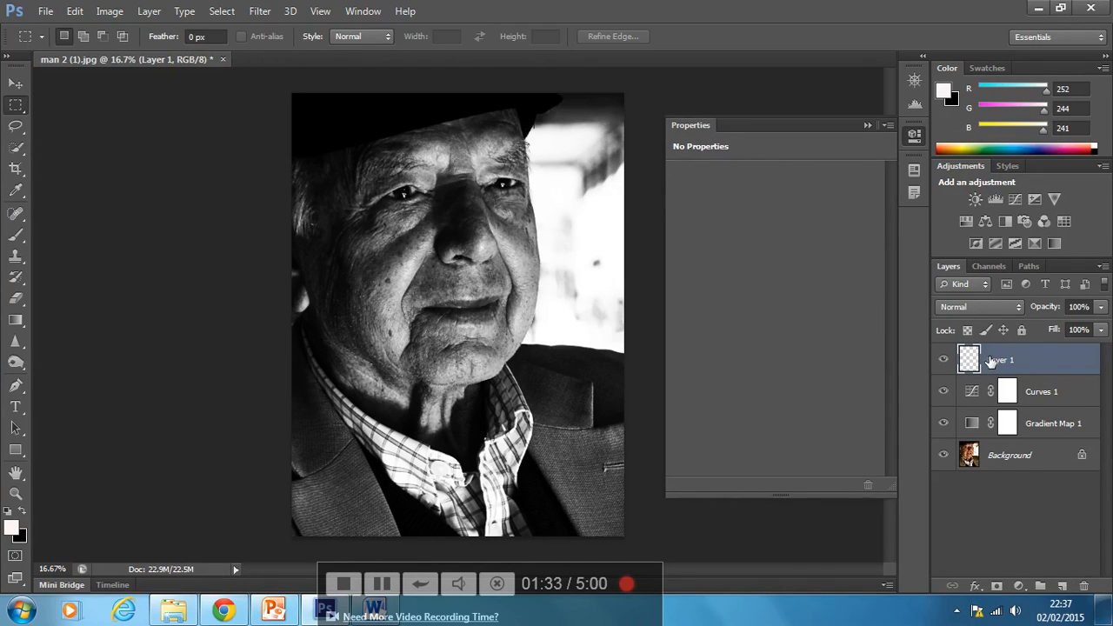
pyautogui.click(111, 13)
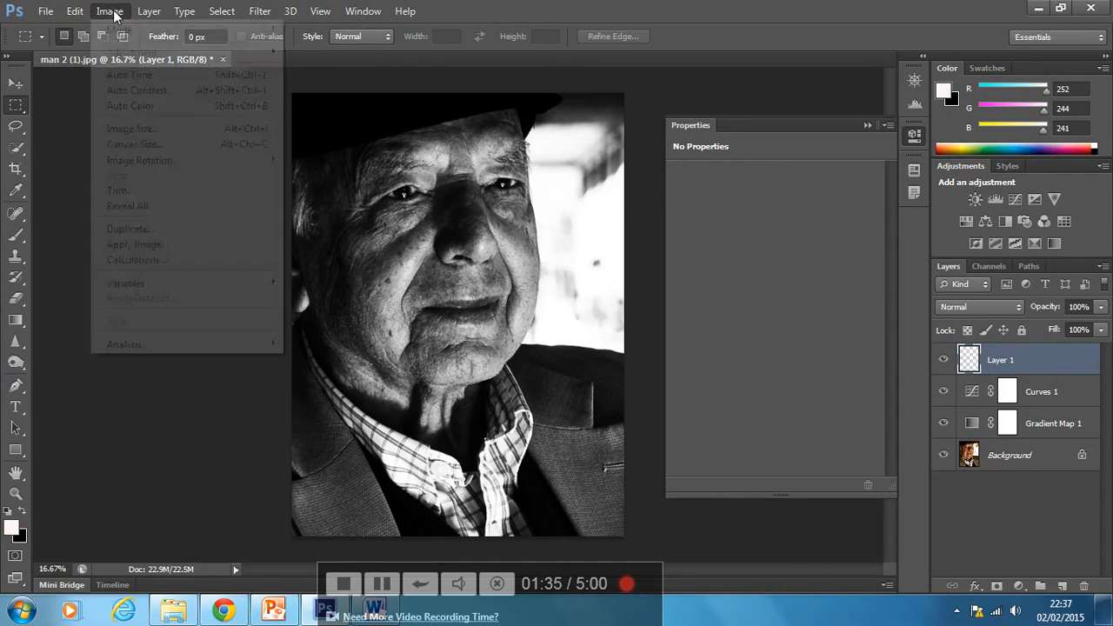
pyautogui.click(206, 248)
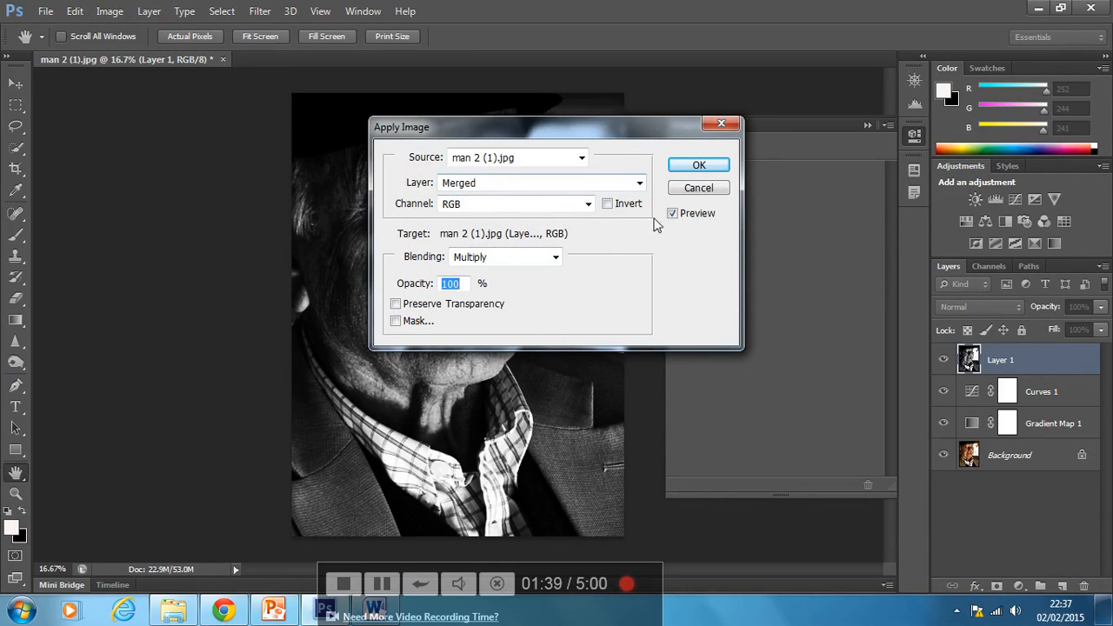
pyautogui.click(698, 165)
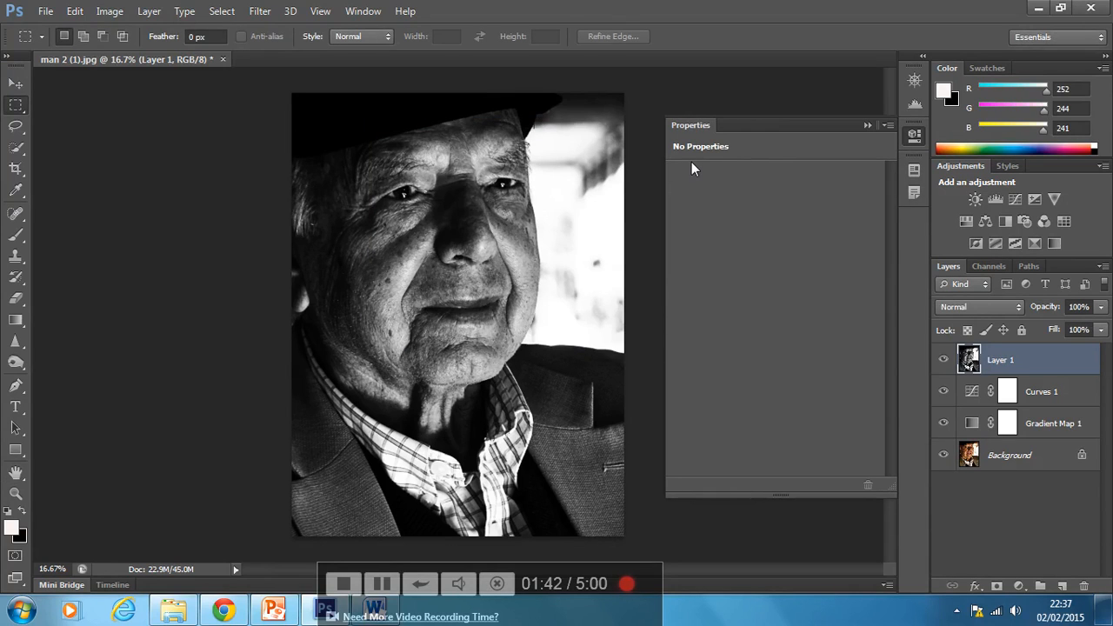
# - Apply Smart Sharpen to Layer 1 with amount 20%, radius 7.0 px and Gaussian Blur removal, checking the face in the preview
pyautogui.click(254, 14)
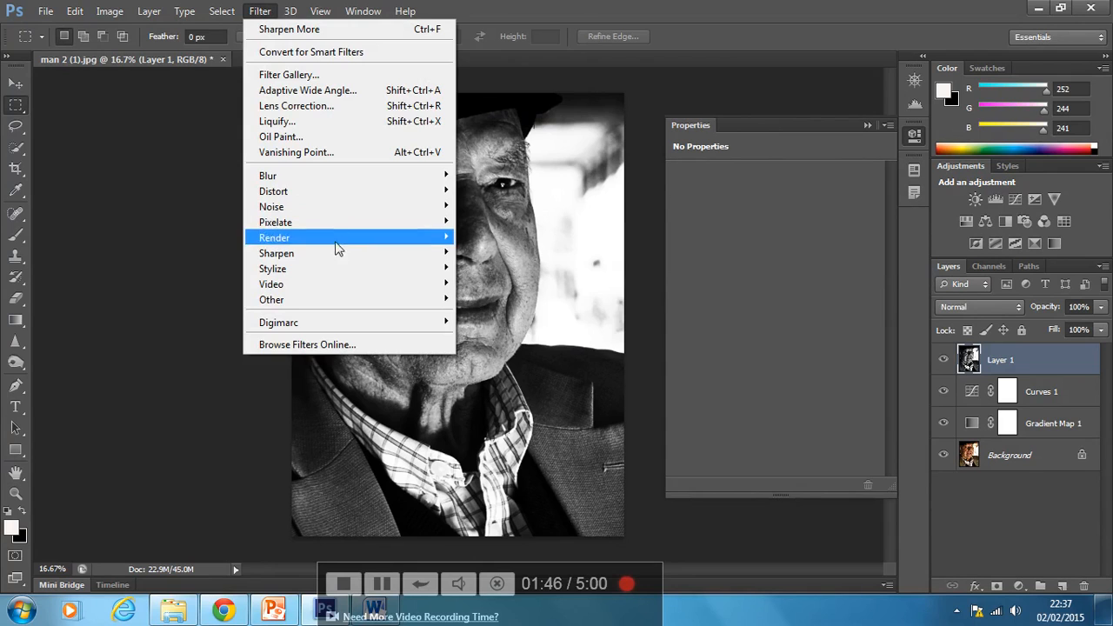
pyautogui.moveTo(337, 251)
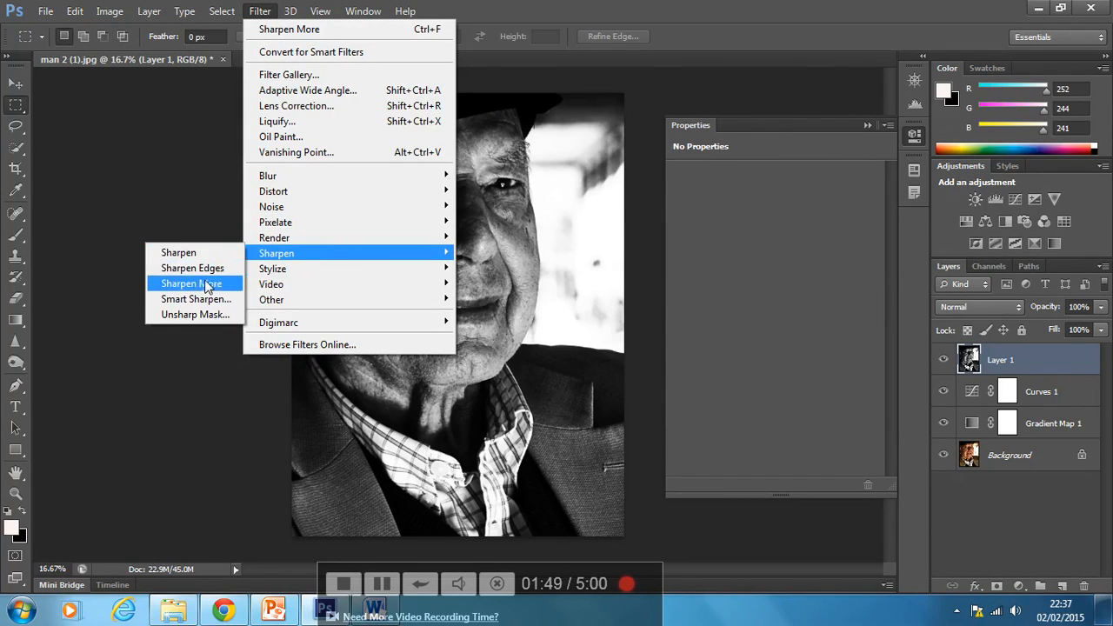
pyautogui.click(205, 298)
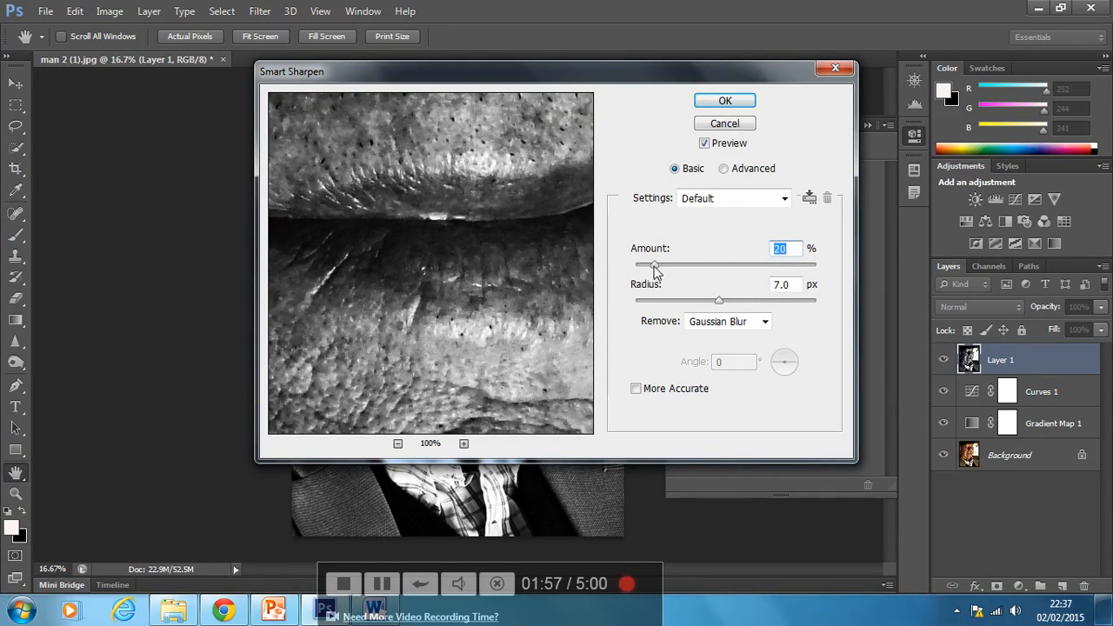
pyautogui.moveTo(655, 269)
pyautogui.mouseDown()
pyautogui.moveTo(682, 270)
pyautogui.moveTo(663, 268)
pyautogui.mouseUp()
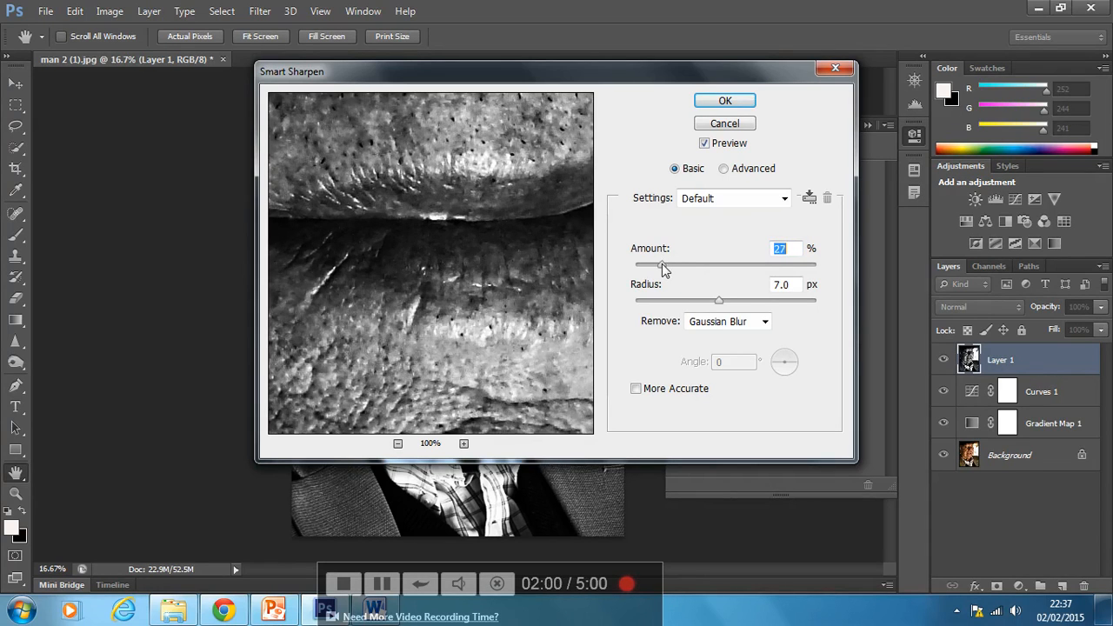
pyautogui.click(398, 445)
pyautogui.click(399, 445)
pyautogui.click(398, 445)
pyautogui.click(398, 445)
pyautogui.click(398, 445)
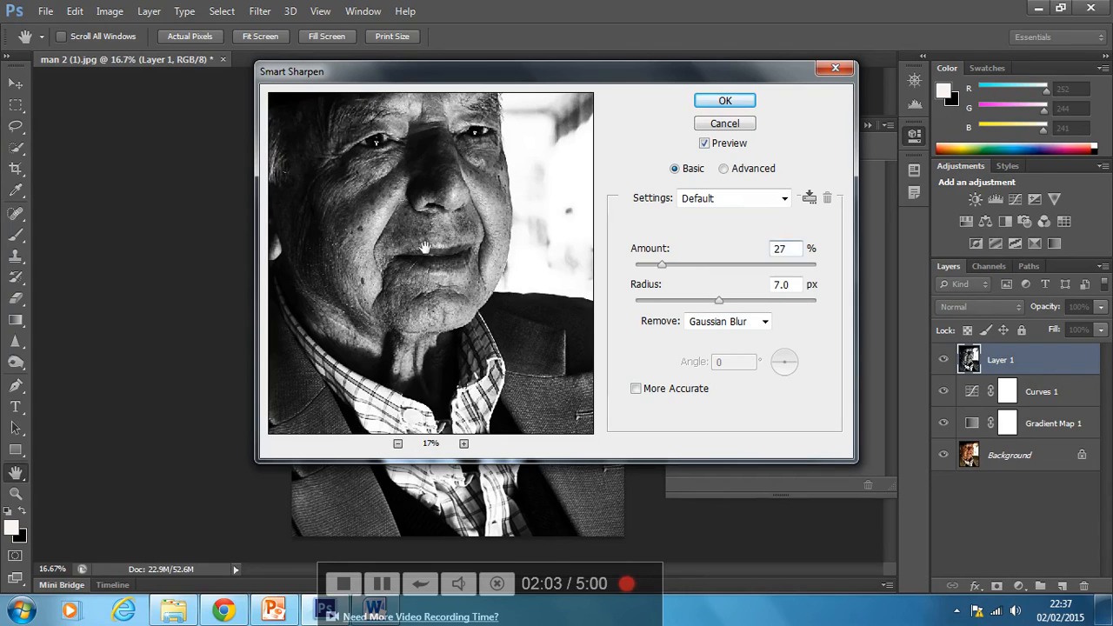
pyautogui.moveTo(425, 248); pyautogui.dragTo(487, 318)
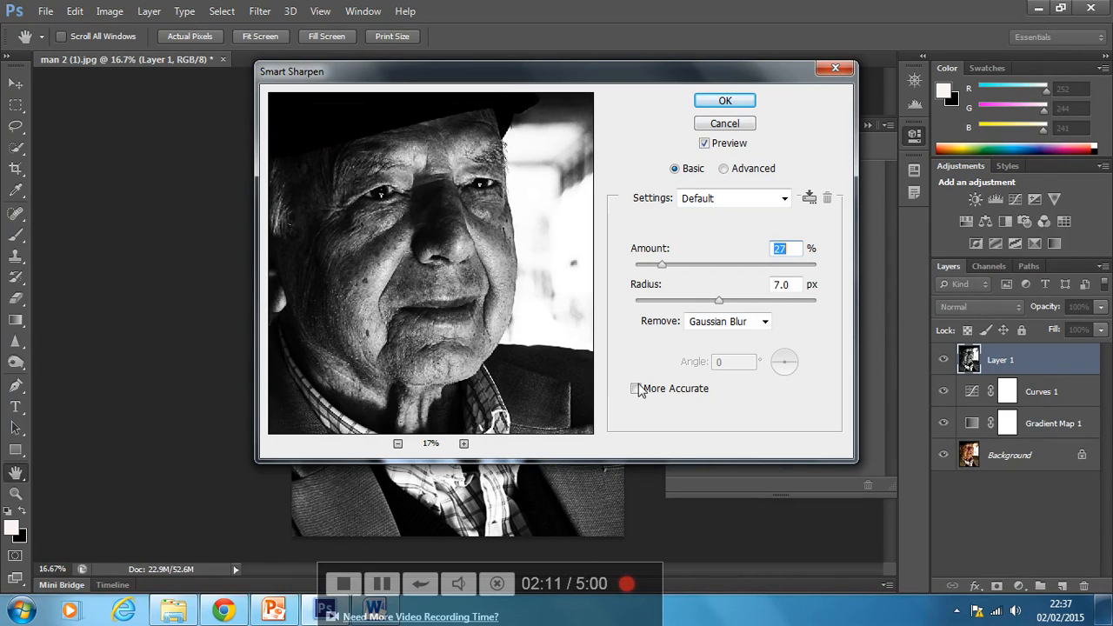
pyautogui.moveTo(657, 265); pyautogui.dragTo(656, 271)
pyautogui.click(739, 104)
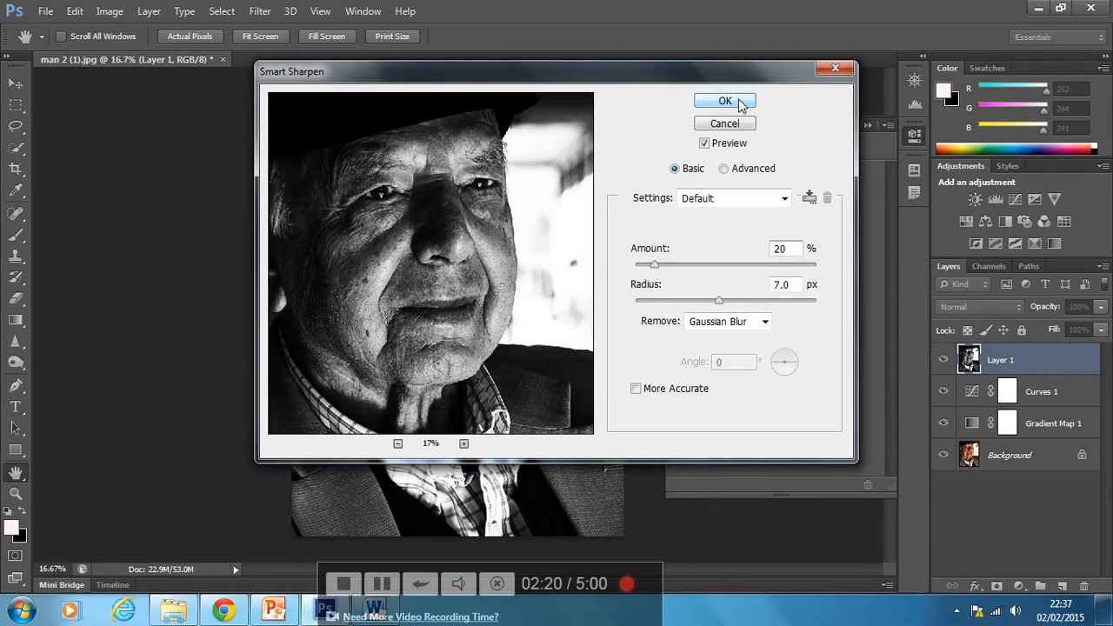
# - Duplicate Layer 1
pyautogui.rightClick(1023, 362)
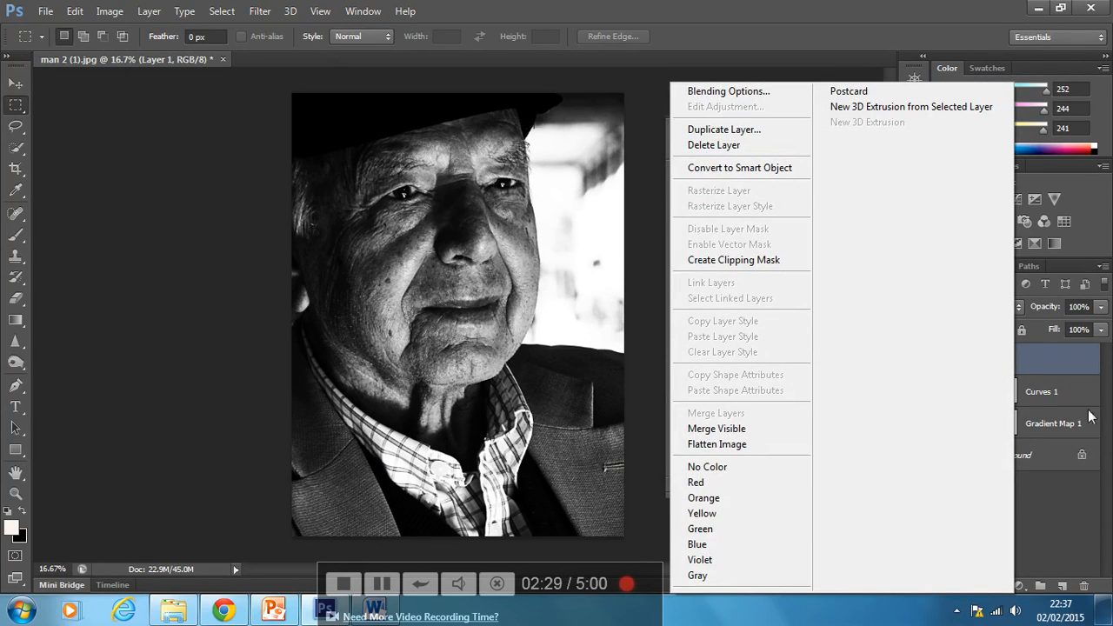
pyautogui.click(1054, 355)
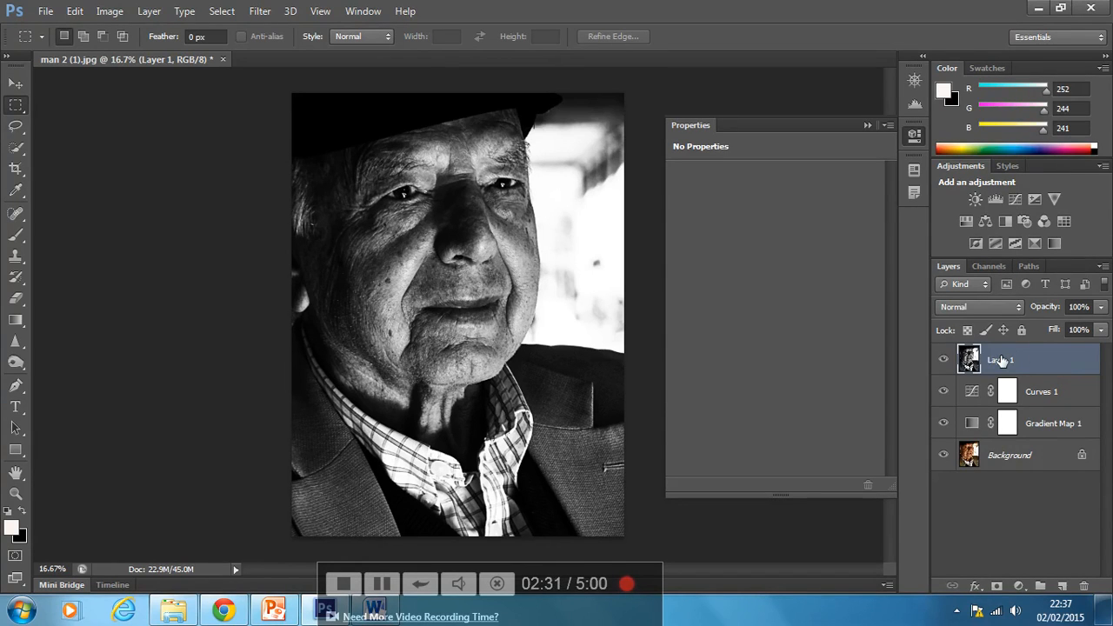
pyautogui.moveTo(1000, 360); pyautogui.dragTo(1074, 597)
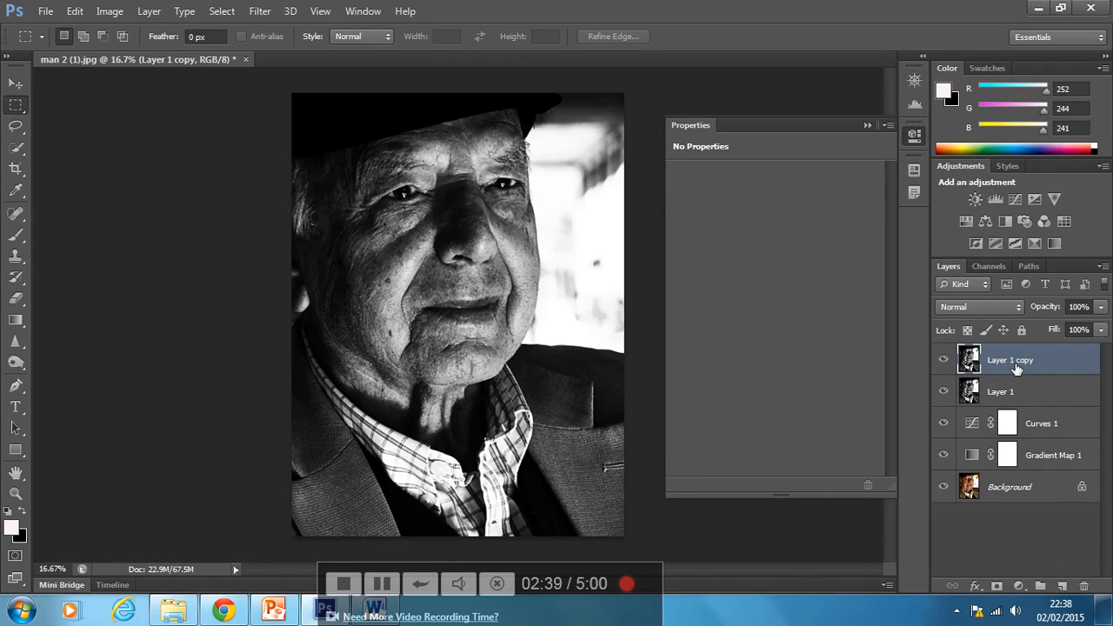
# - Apply the Sharpen More filter to the duplicated layer and reduce that layer's opacity
pyautogui.click(263, 12)
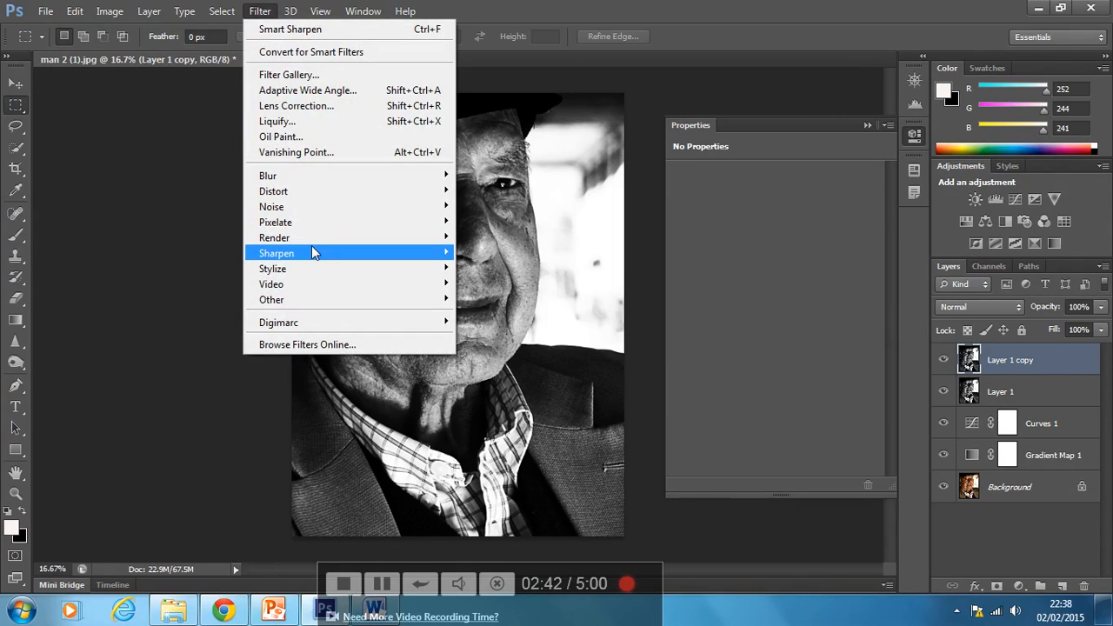
pyautogui.moveTo(311, 247)
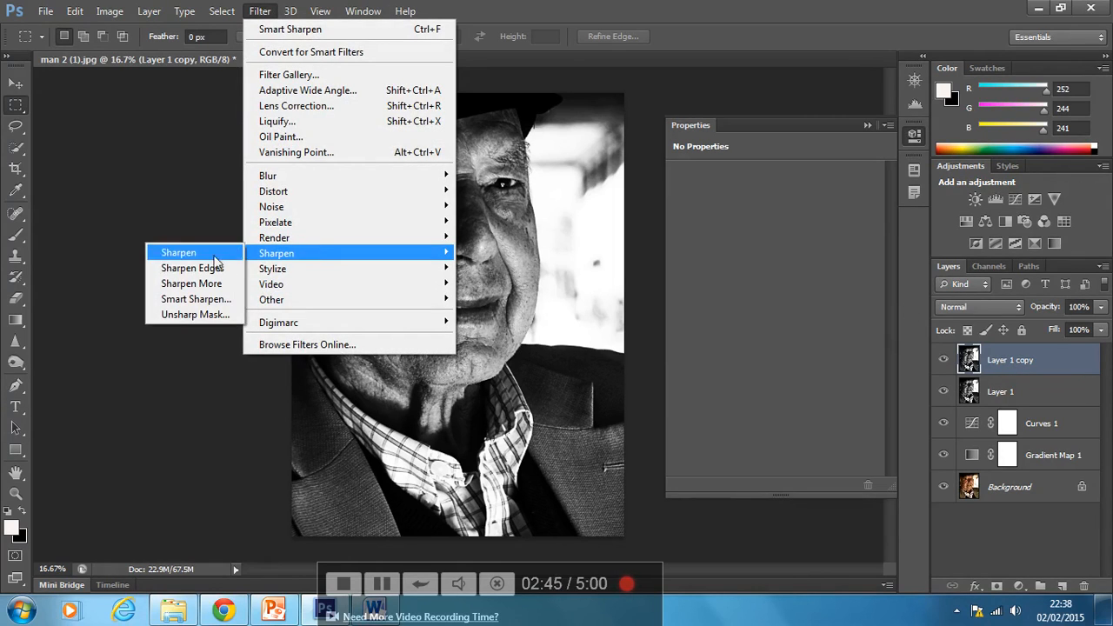
pyautogui.click(191, 284)
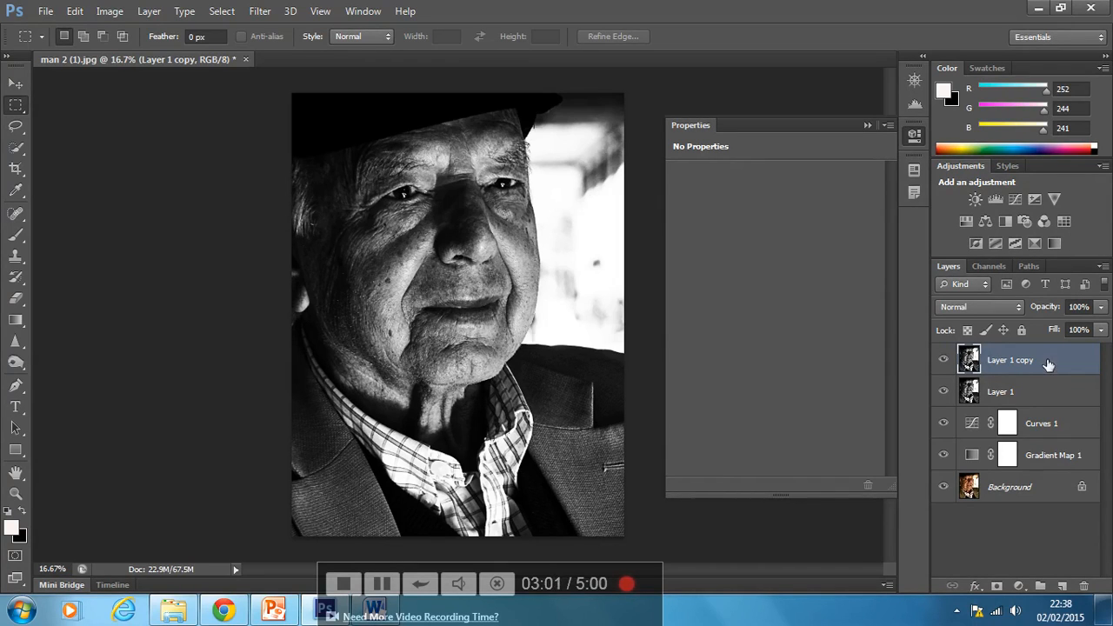
pyautogui.click(1100, 307)
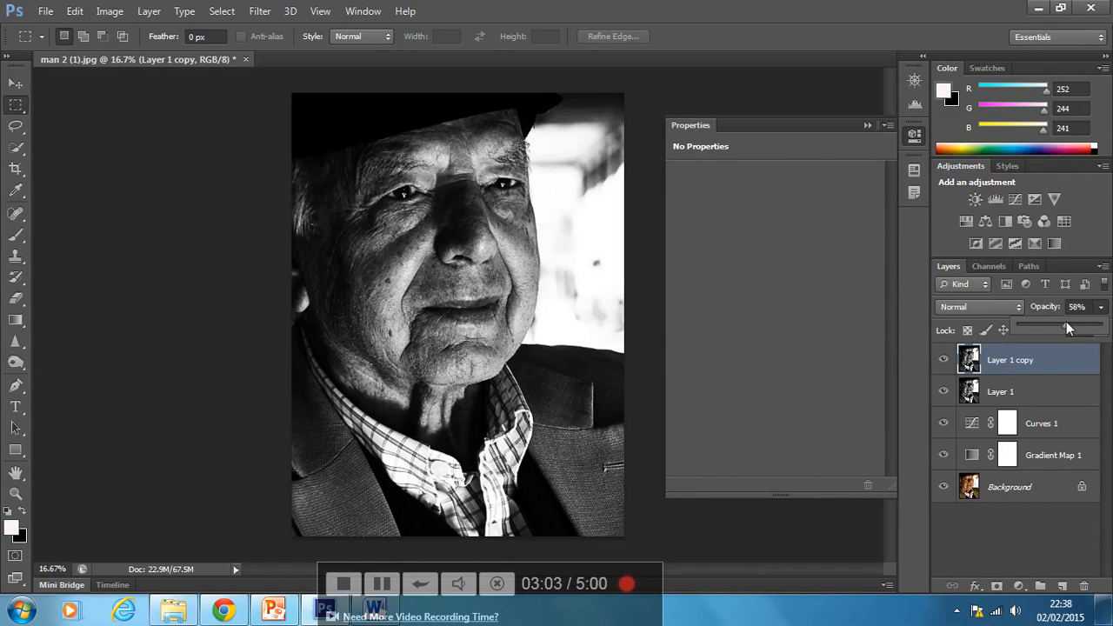
pyautogui.moveTo(1043, 323); pyautogui.dragTo(1039, 325)
# - Add an Exposure adjustment layer on top and set its exposure to 0.10
pyautogui.click(1035, 200)
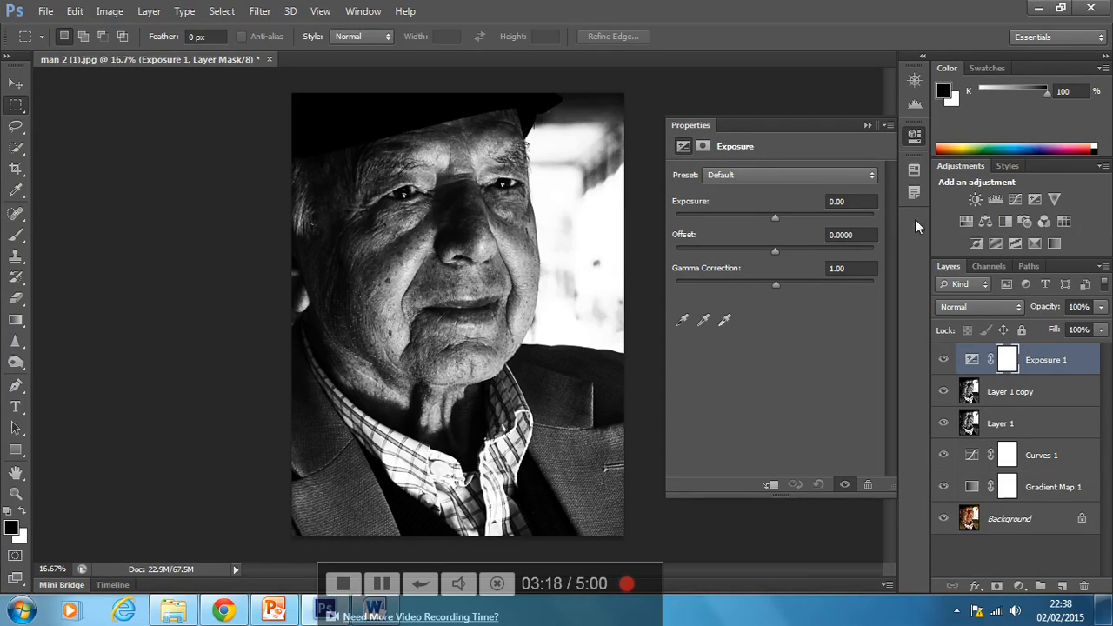
pyautogui.click(847, 203)
pyautogui.press('BackSpace')
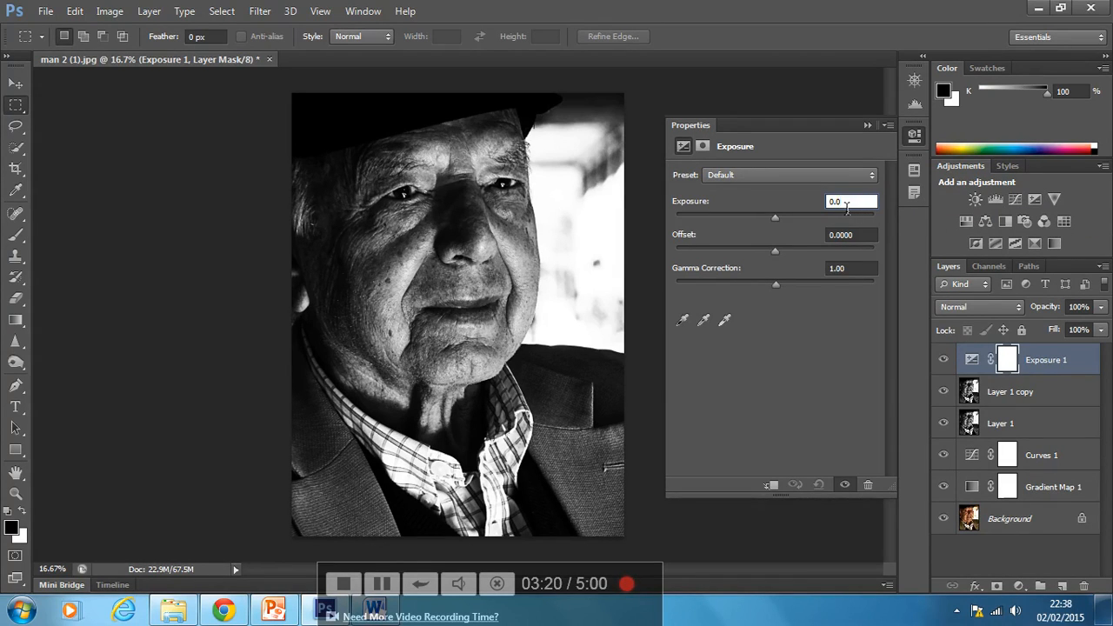
pyautogui.press('BackSpace')
pyautogui.write('1')
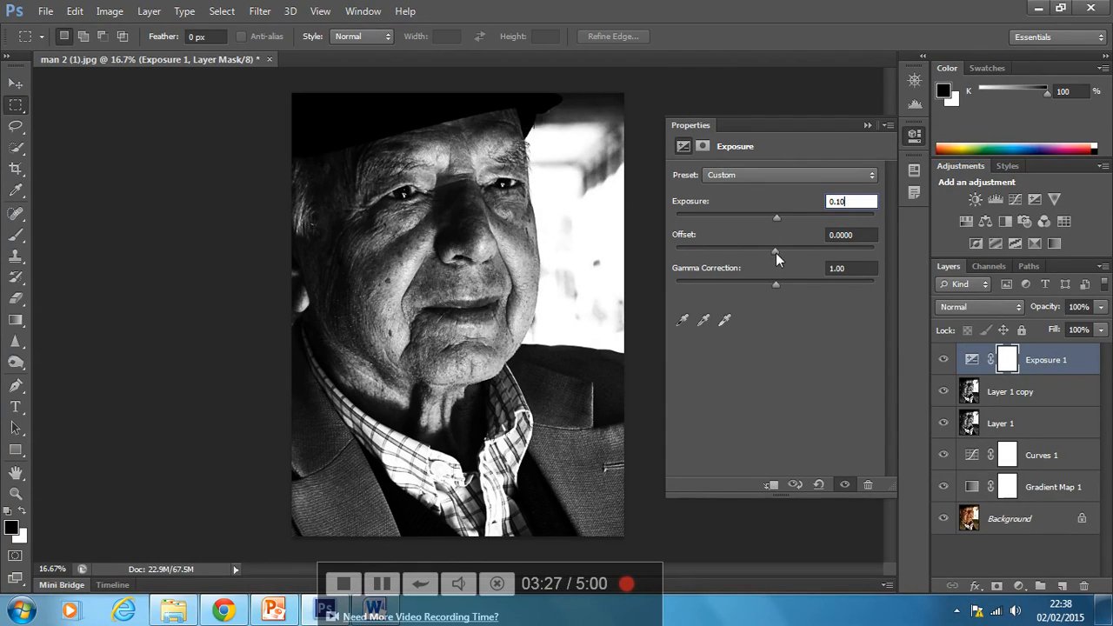
# - Set the Exposure adjustment layer's gamma correction to .90
pyautogui.moveTo(859, 272); pyautogui.dragTo(726, 269)
pyautogui.write('.90')
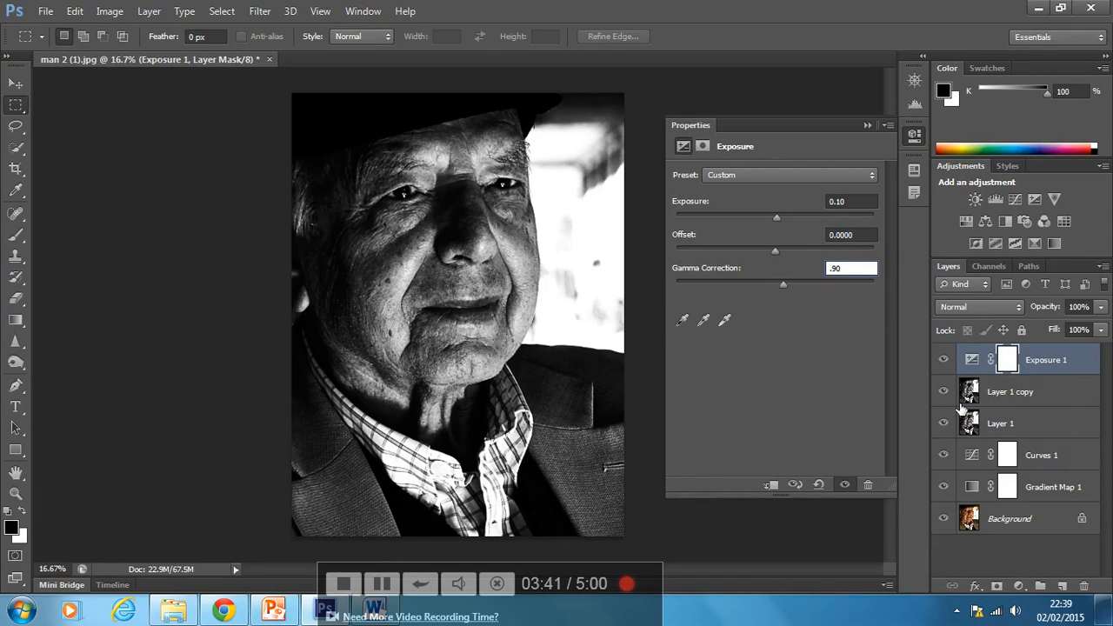
# - Select all layers from Exposure 1 down to Background and merge them into one layer
pyautogui.keyDown('shift'); pyautogui.click(1018, 396); pyautogui.keyUp('shift')
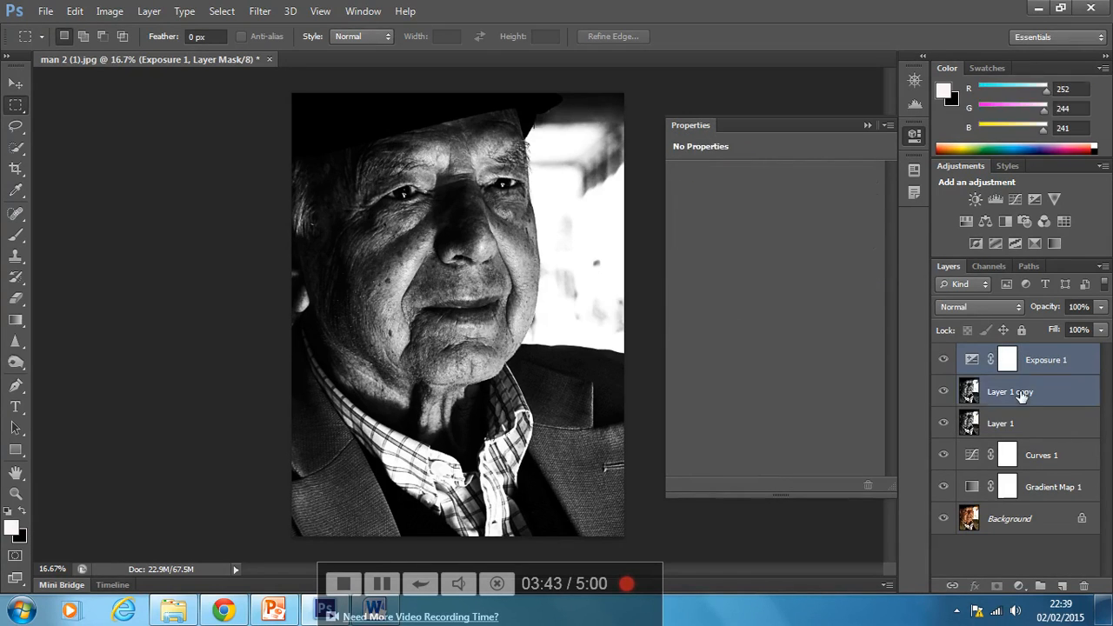
pyautogui.keyDown('shift'); pyautogui.click(1026, 424); pyautogui.keyUp('shift')
pyautogui.keyDown('shift'); pyautogui.click(1040, 458); pyautogui.keyUp('shift')
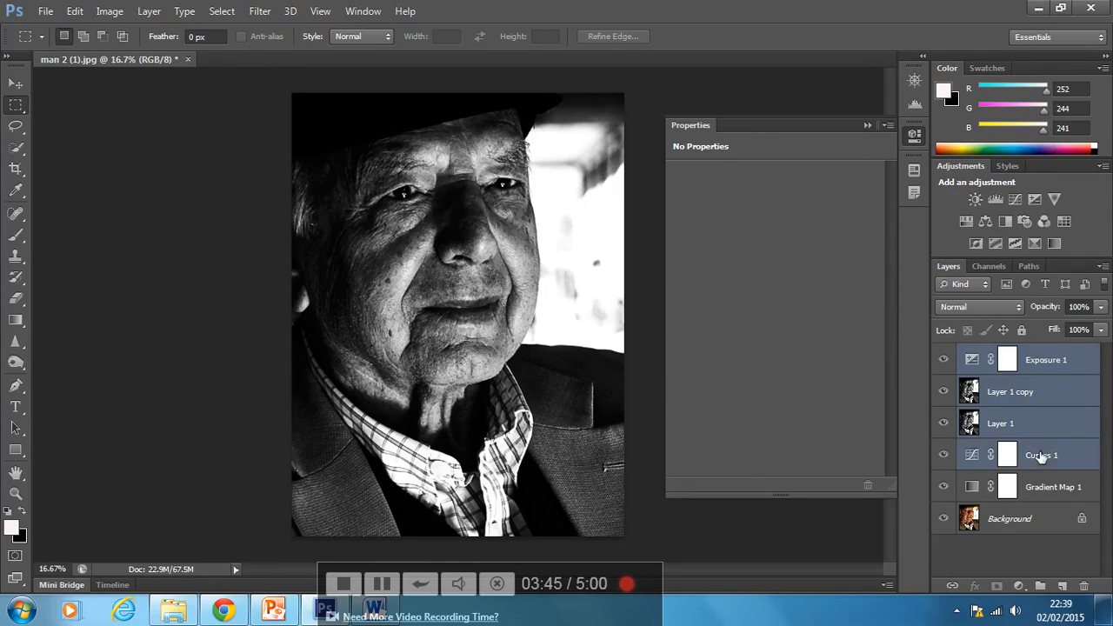
pyautogui.keyDown('shift'); pyautogui.click(1048, 491); pyautogui.keyUp('shift')
pyautogui.keyDown('shift'); pyautogui.click(1042, 519); pyautogui.keyUp('shift')
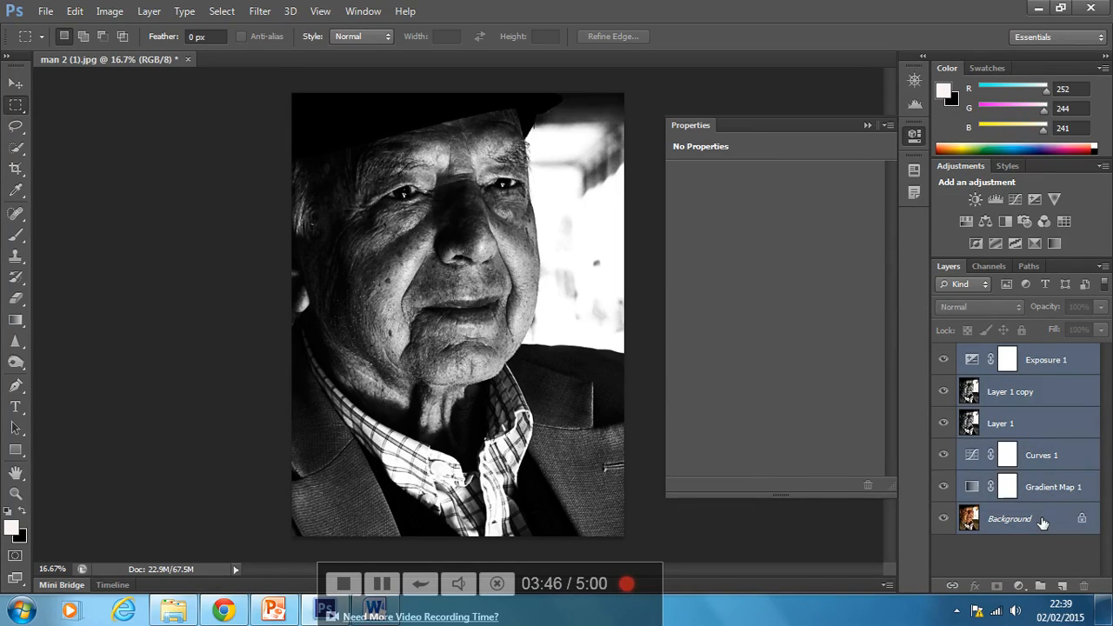
pyautogui.rightClick(1034, 518)
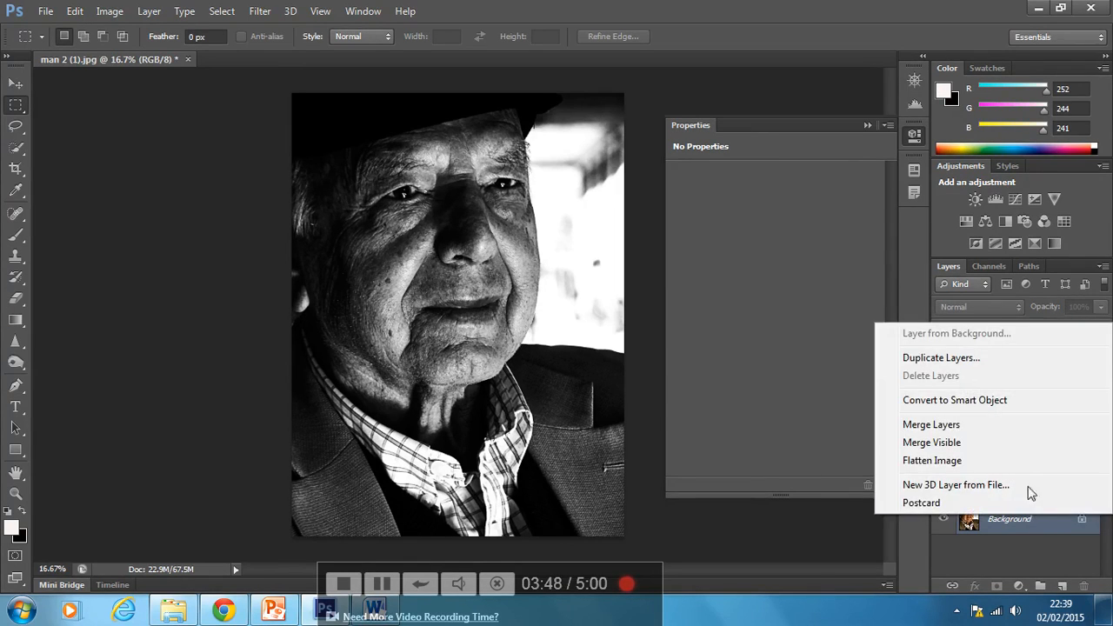
pyautogui.click(1011, 427)
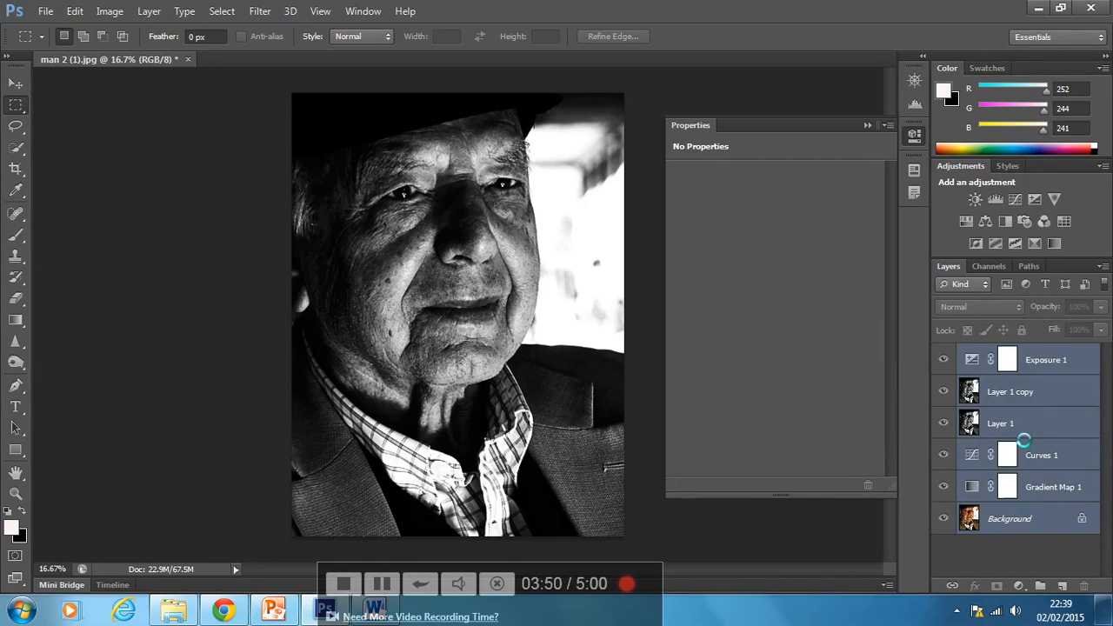